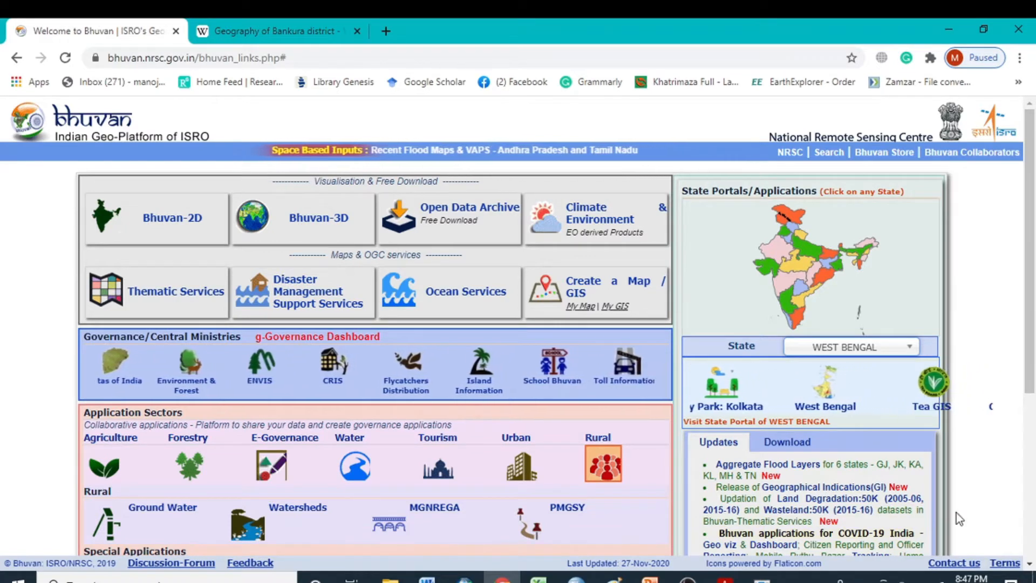
click(384, 28)
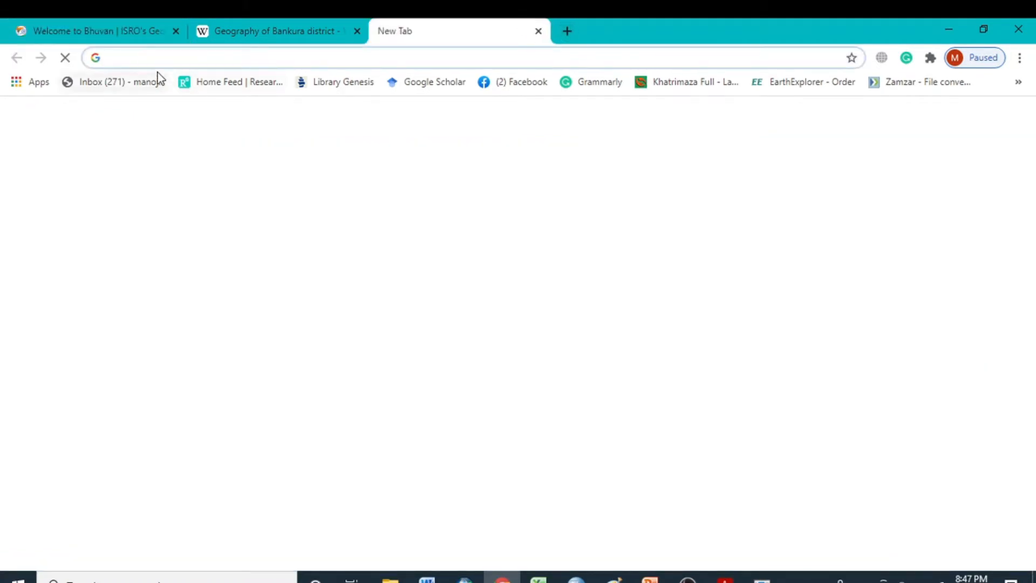
right_click(155, 58)
click(196, 159)
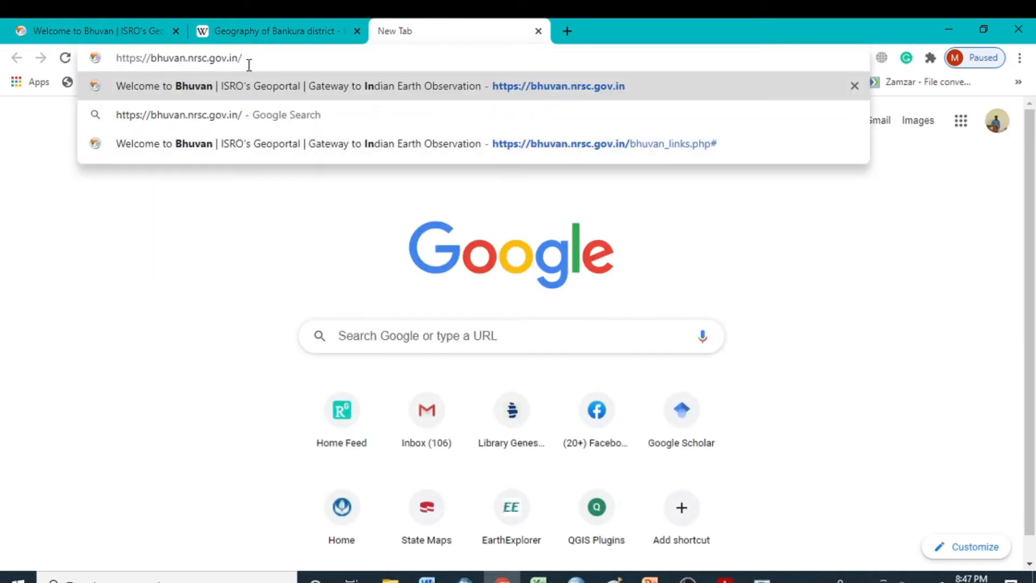
key(Return)
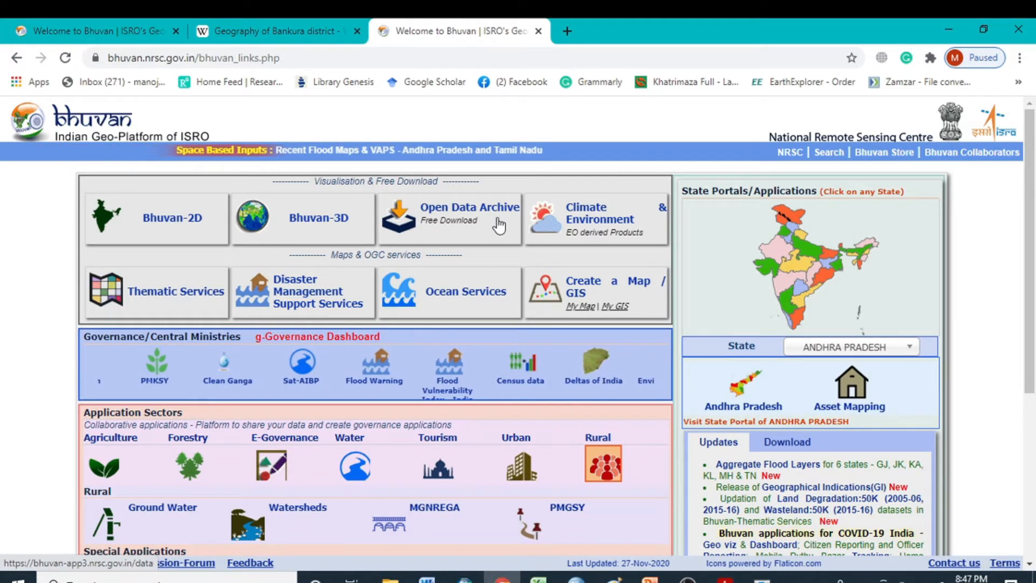
click(462, 209)
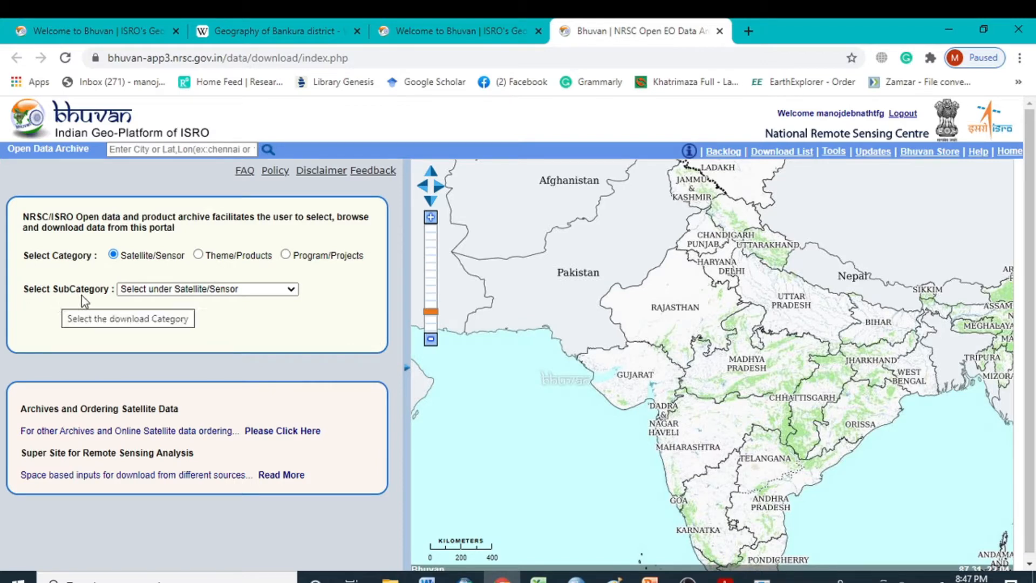
Choose Resourcesat-1/Resourcesat-2: LISS-III as the subcategory under Satellite/Sensor
click(183, 291)
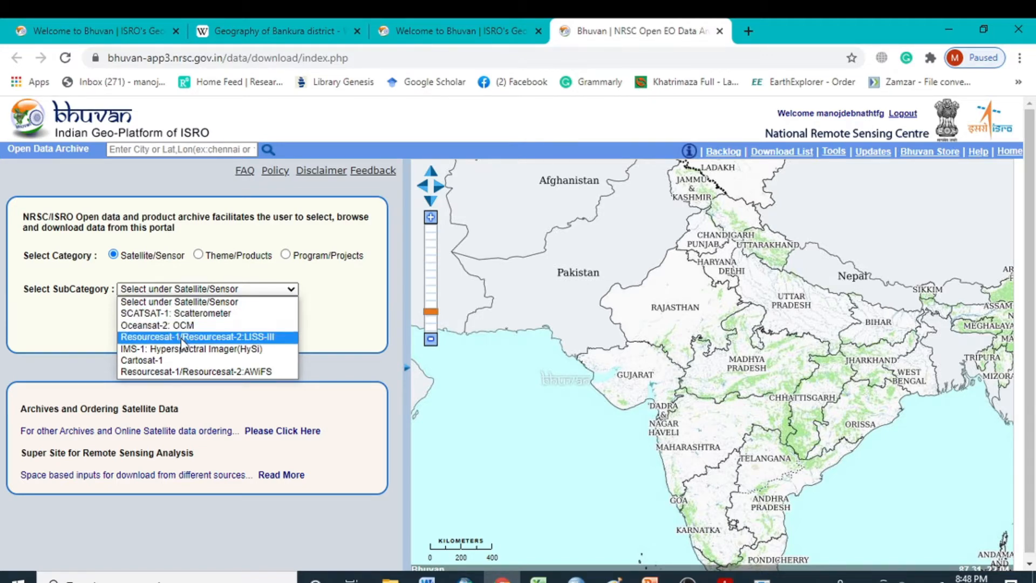
click(264, 337)
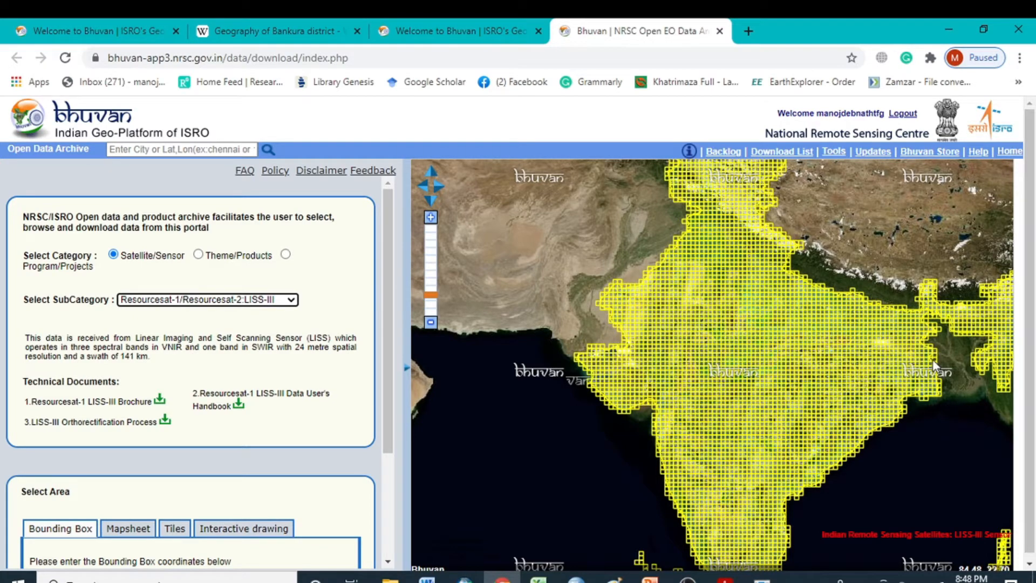
scroll(937, 361, up, 3)
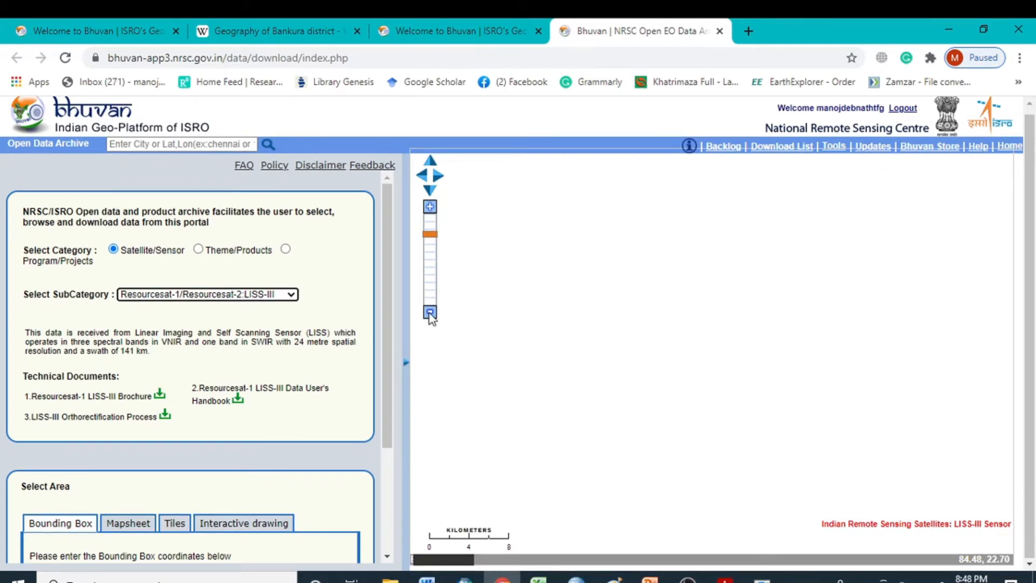
click(430, 313)
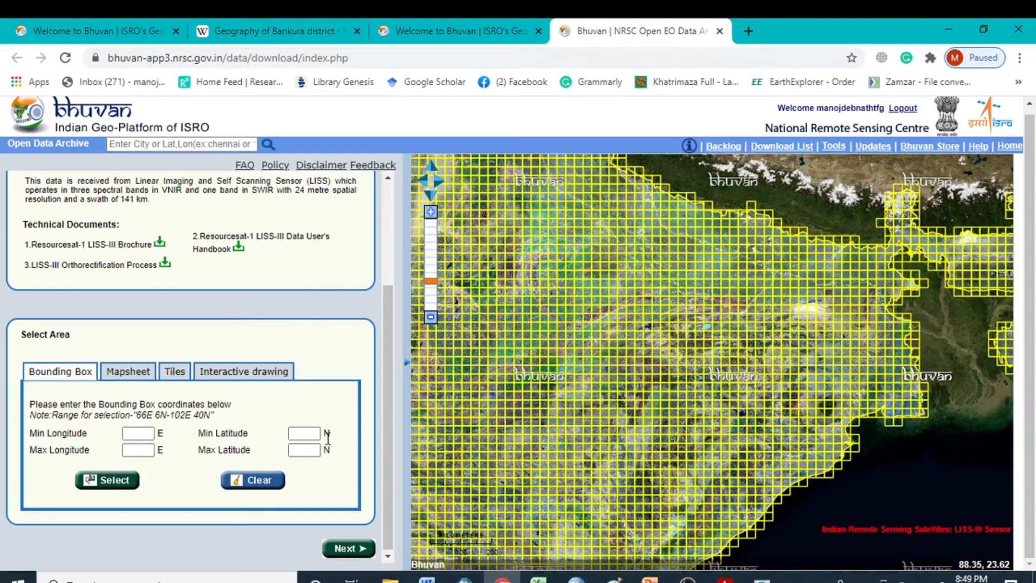
Look at the Mapsheet area option, then switch the area selection method to Tiles
click(129, 371)
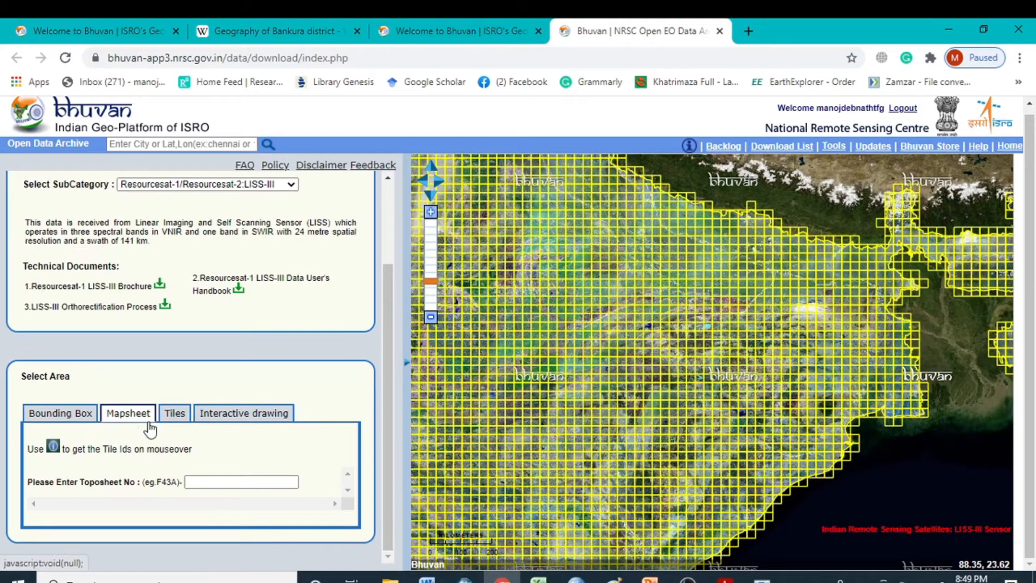
click(197, 482)
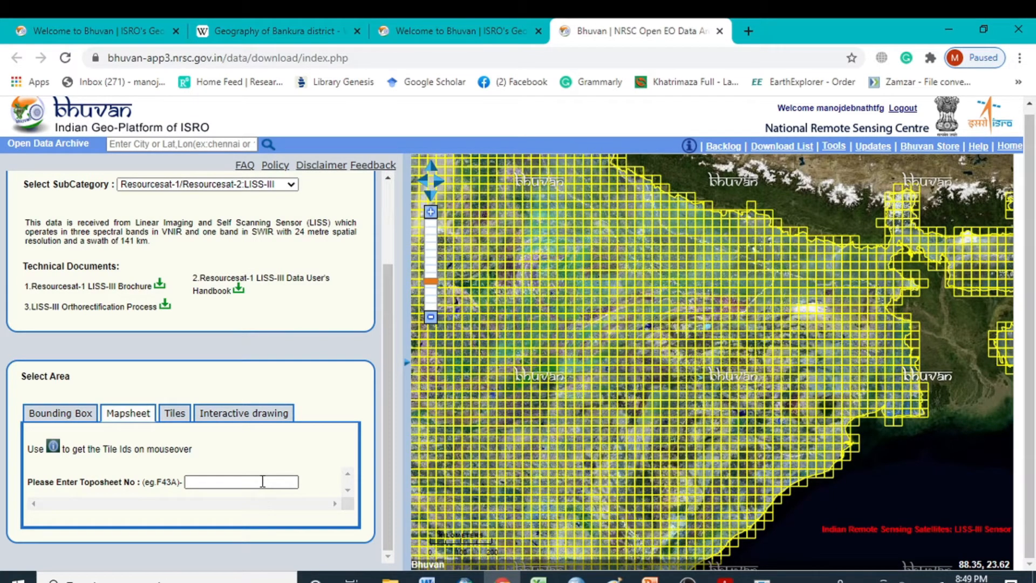
click(178, 416)
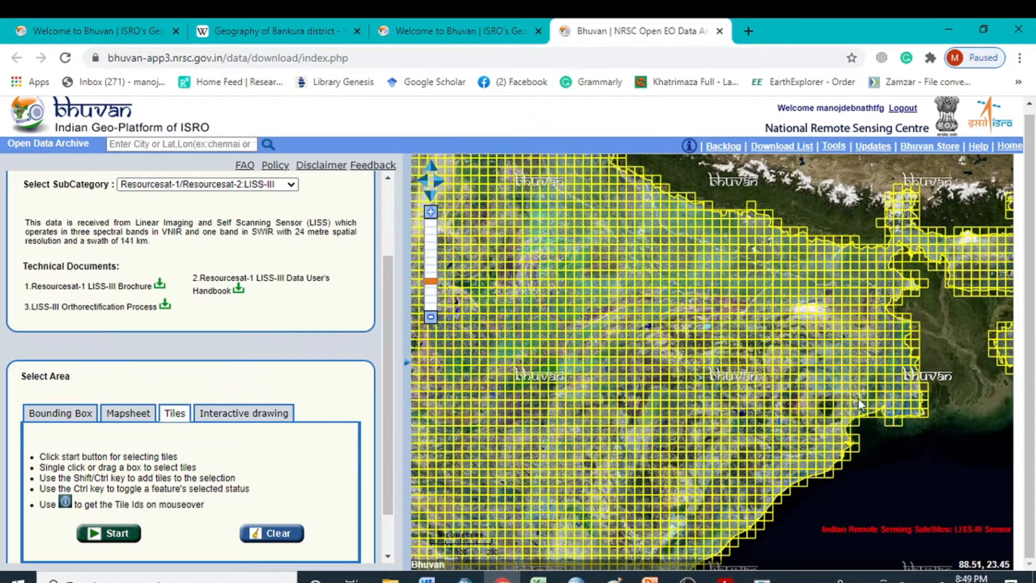
scroll(901, 340, up, 1)
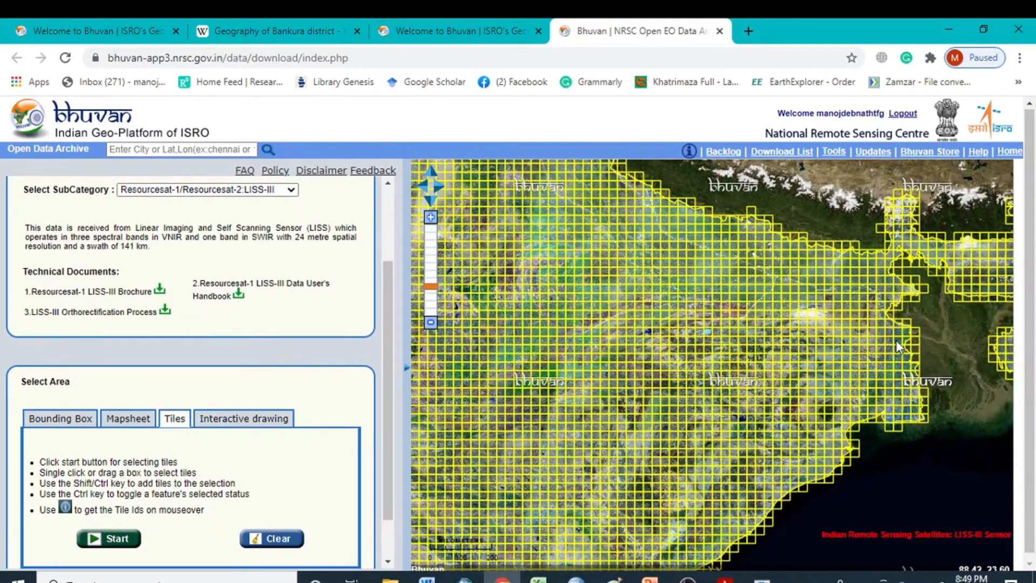
scroll(896, 341, up, 5)
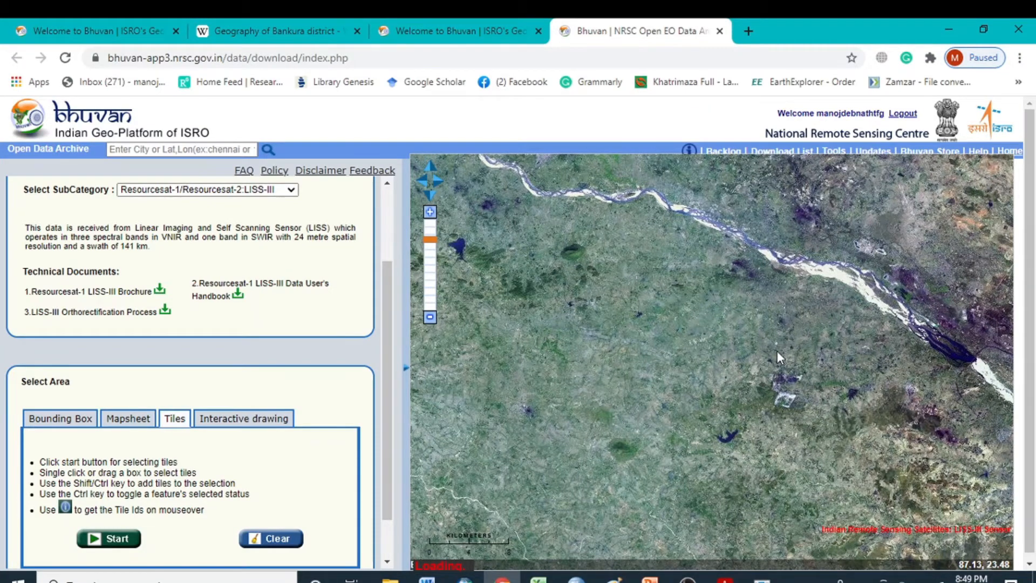
scroll(777, 351, down, 2)
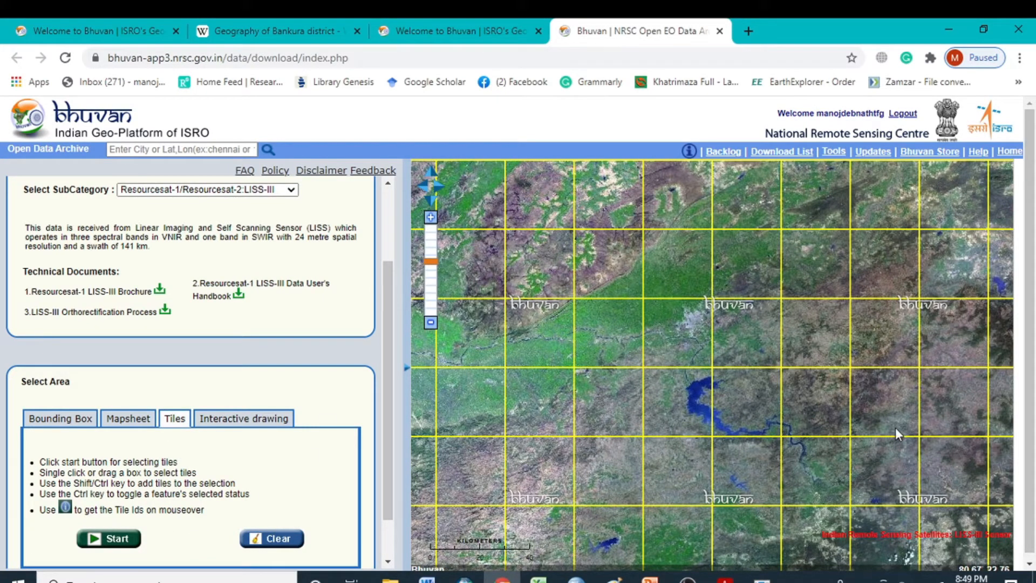
Select the single grid tile around the small reservoir southwest of the large one, end tile selection and list its available data
click(112, 542)
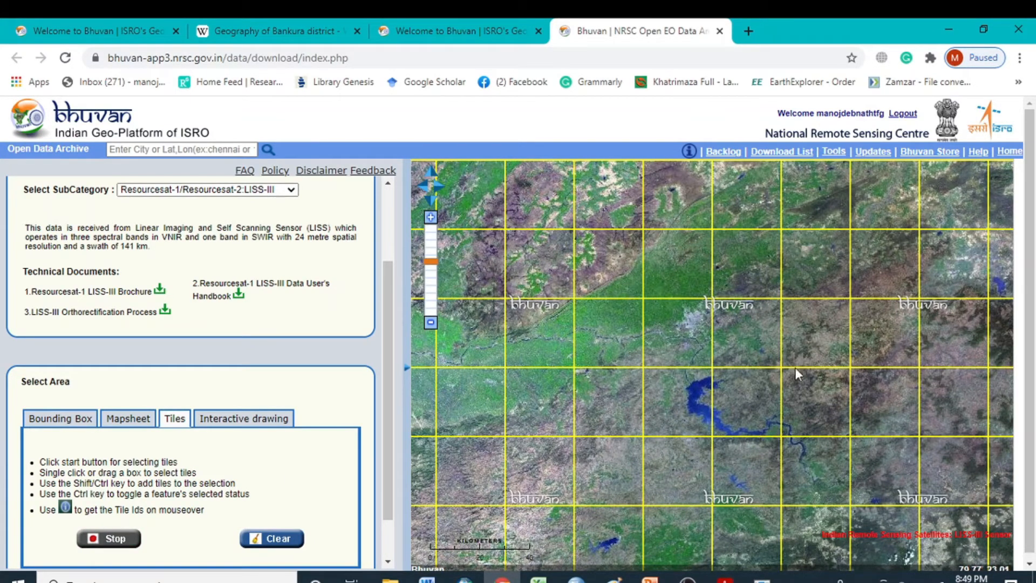
click(605, 536)
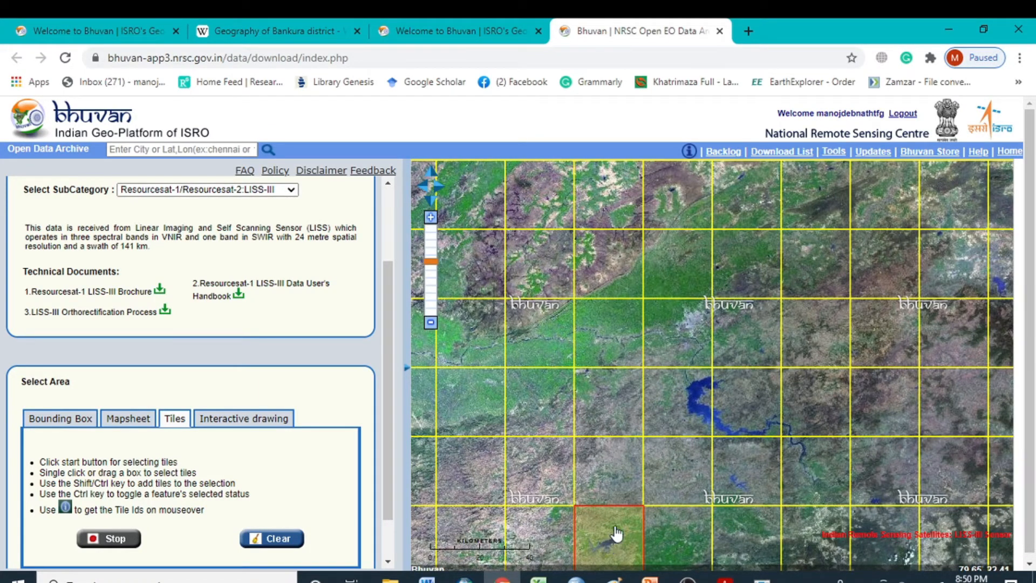
scroll(1031, 343, down, 1)
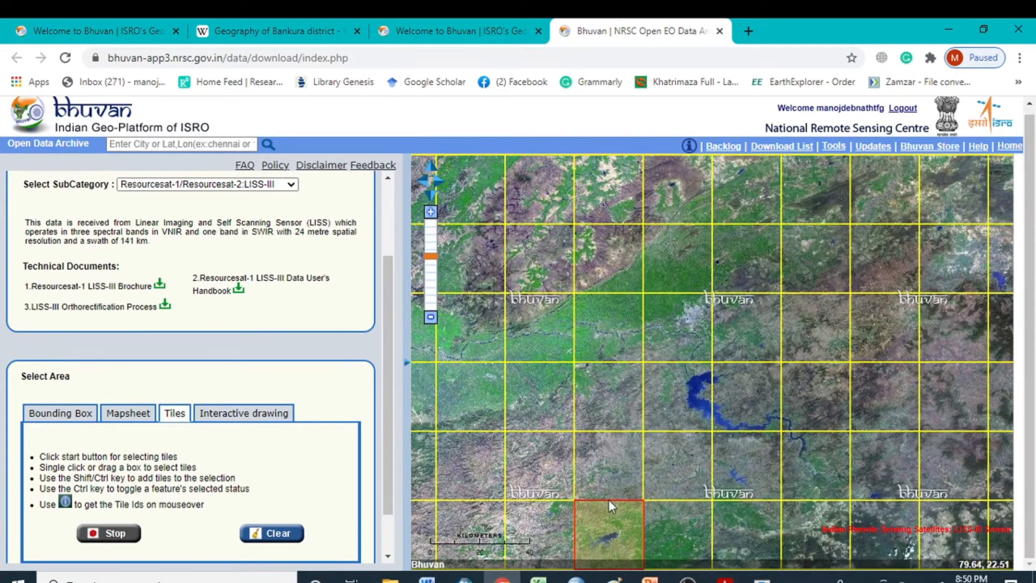
click(111, 537)
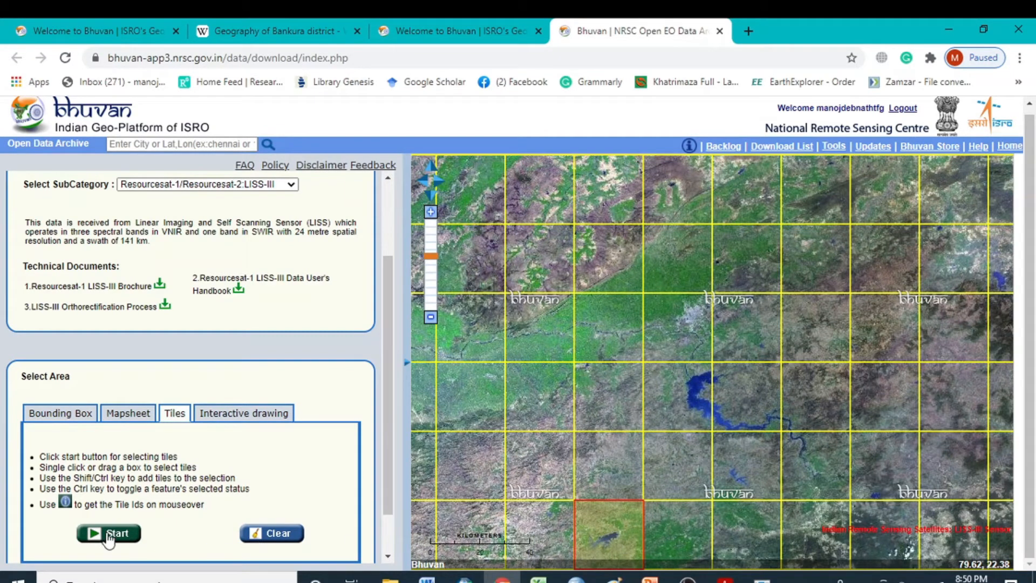
scroll(358, 539, down, 1)
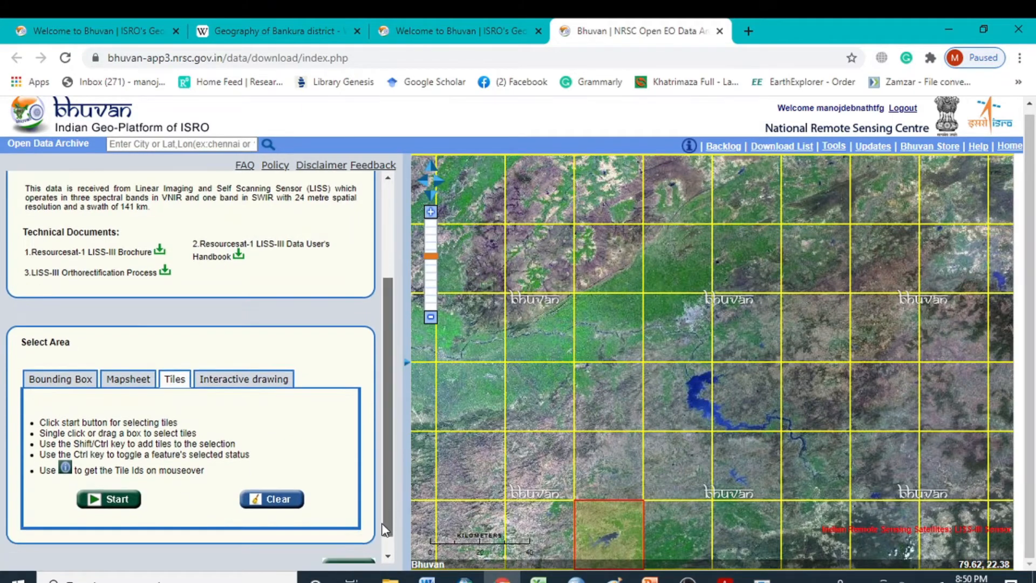
click(364, 549)
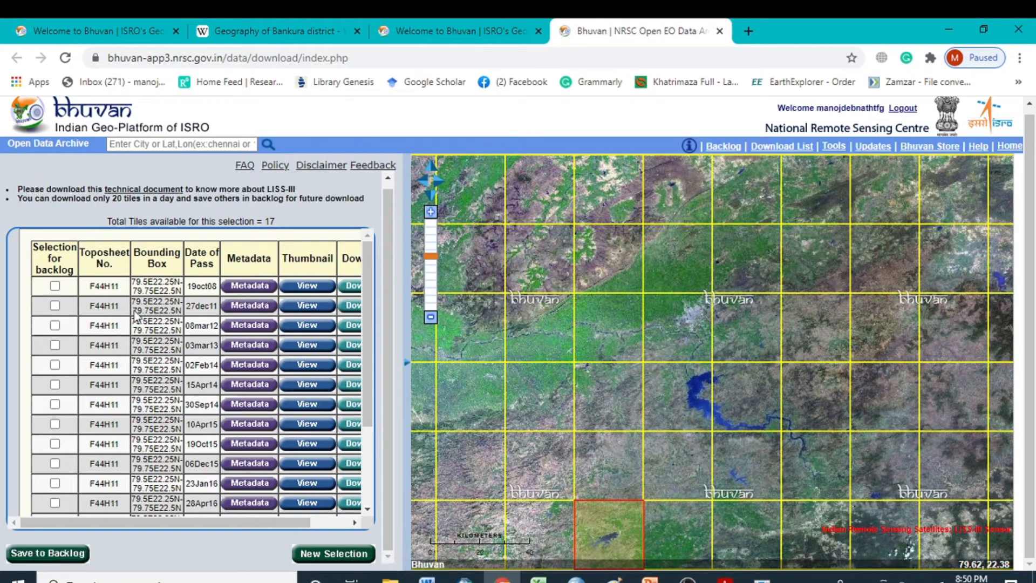
Go through the acquisition dates of tile F44H11 and mark the 17Feb18 entry in the backlog selection
scroll(198, 441, down, 2)
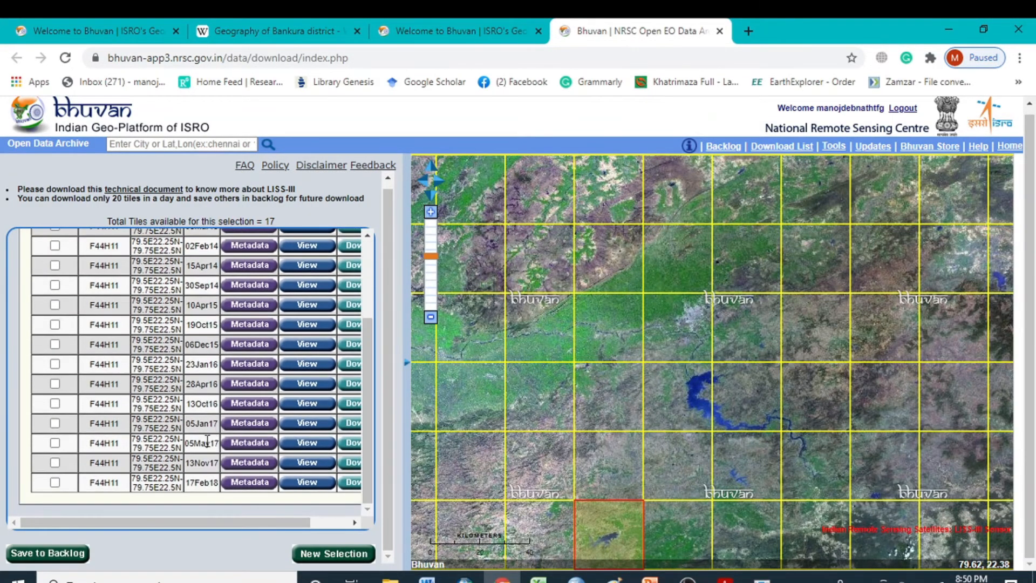
scroll(193, 456, up, 2)
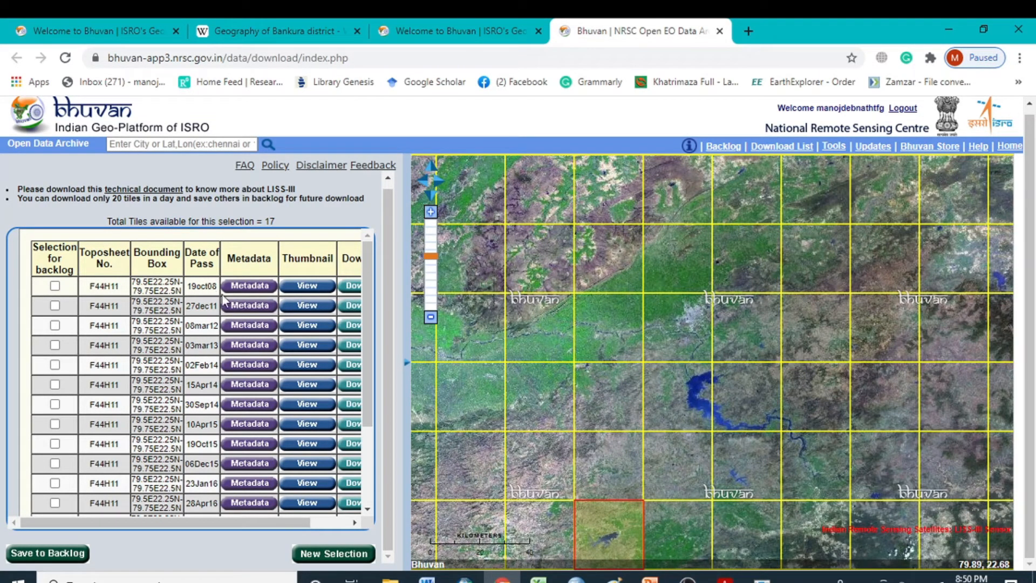
scroll(205, 383, down, 2)
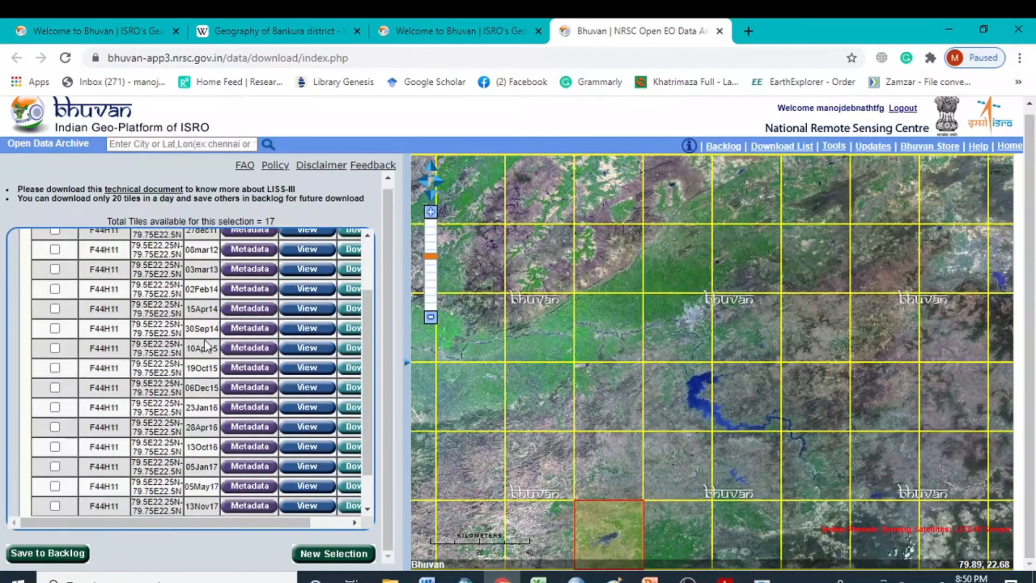
scroll(205, 385, down, 1)
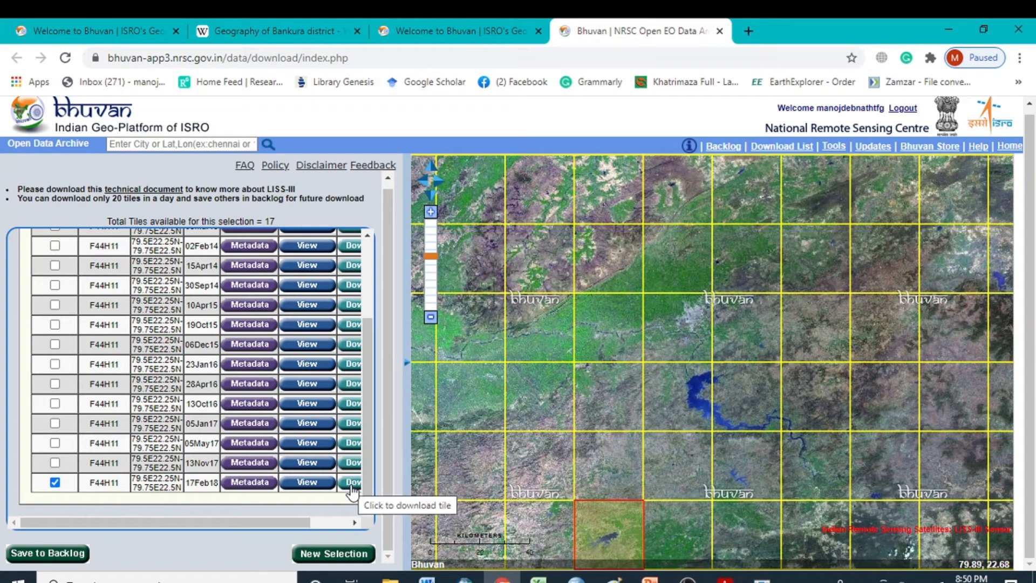
View the metadata and the thumbnail image of the F44H11 tile dated 17Feb18, closing each one
click(253, 484)
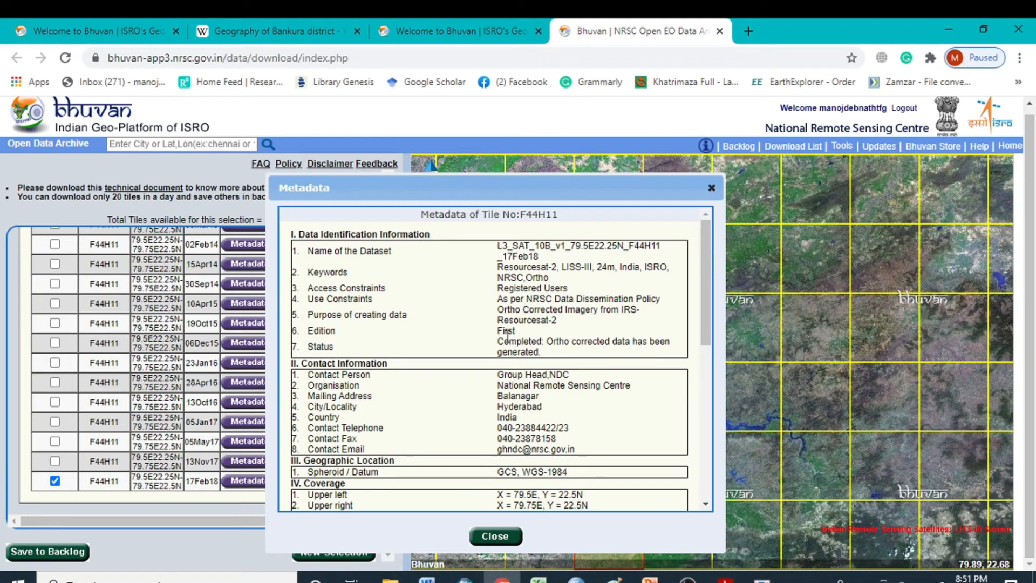
click(712, 187)
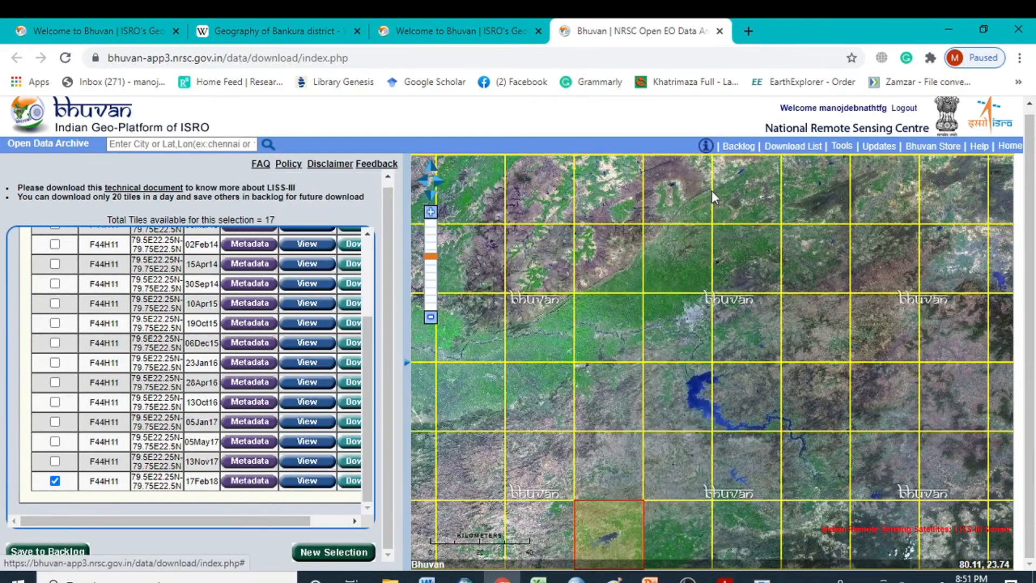
click(307, 480)
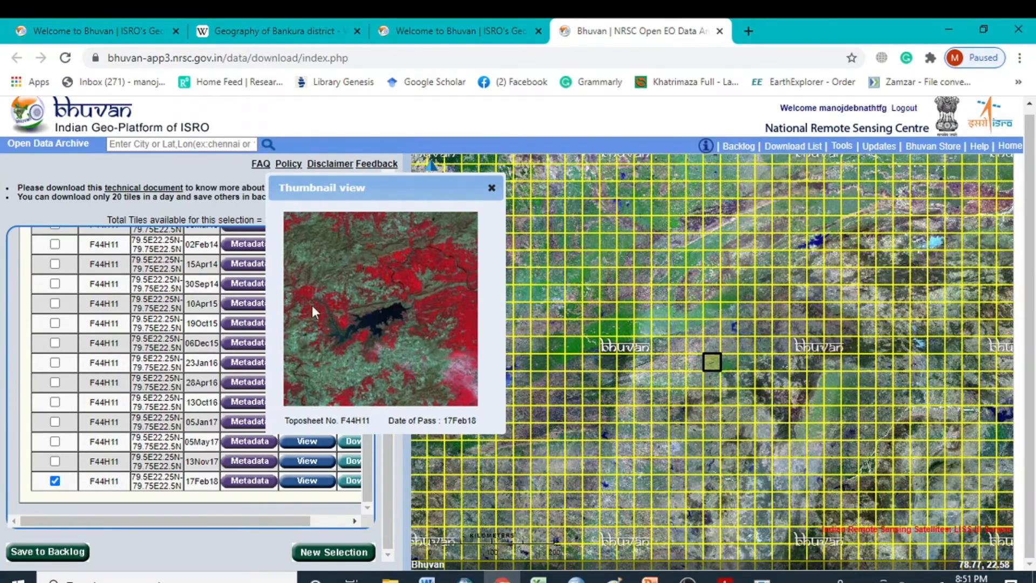
click(491, 188)
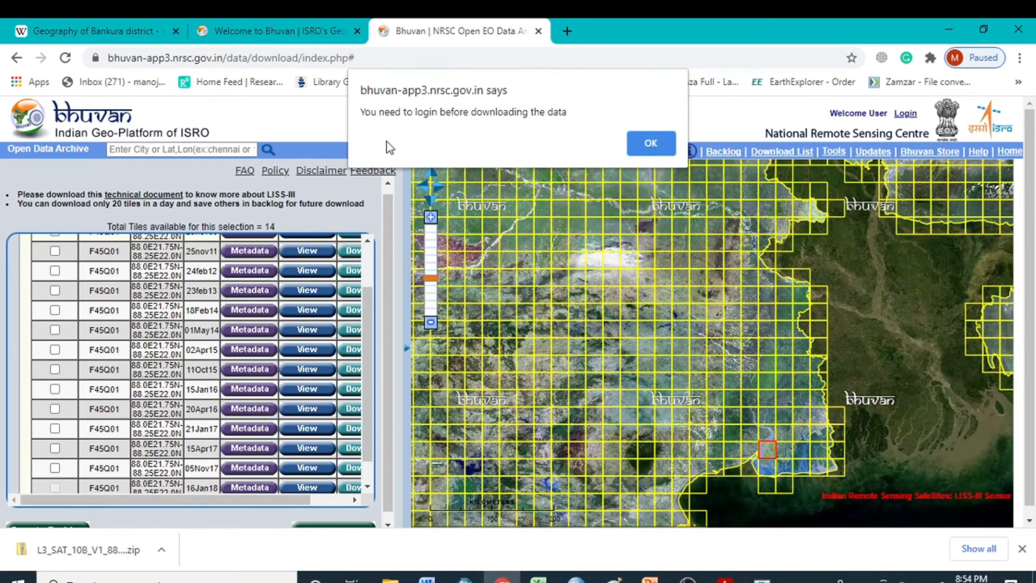
Dismiss the login notice and sign in to Bhuvan with the prefilled username and password
click(651, 143)
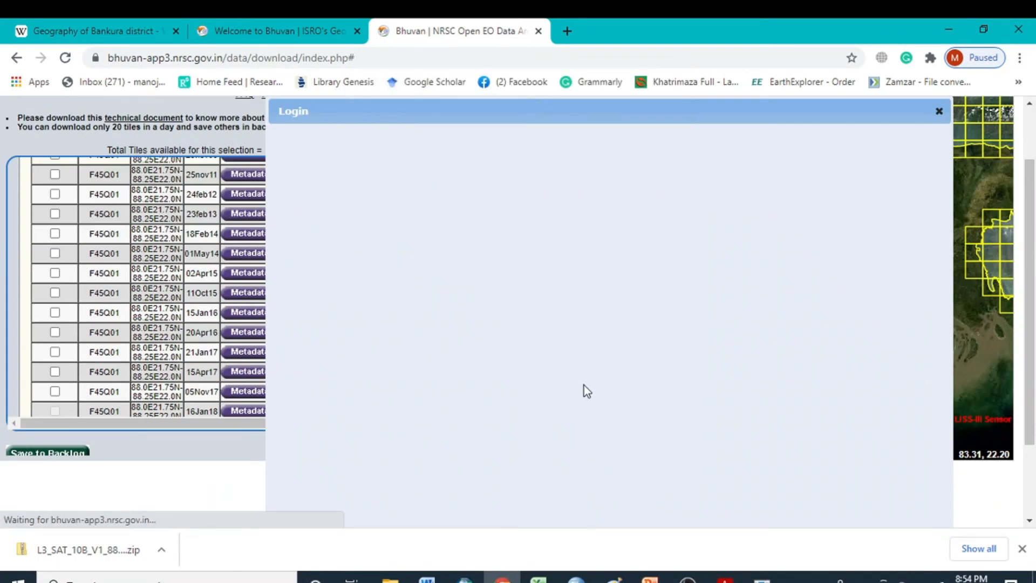
scroll(332, 325, down, 3)
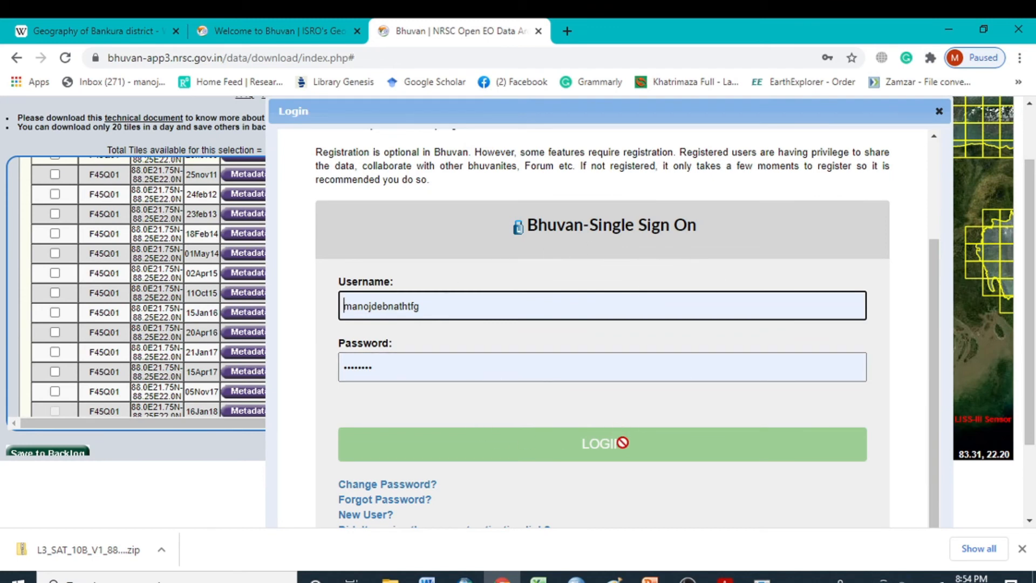
scroll(619, 439, down, 1)
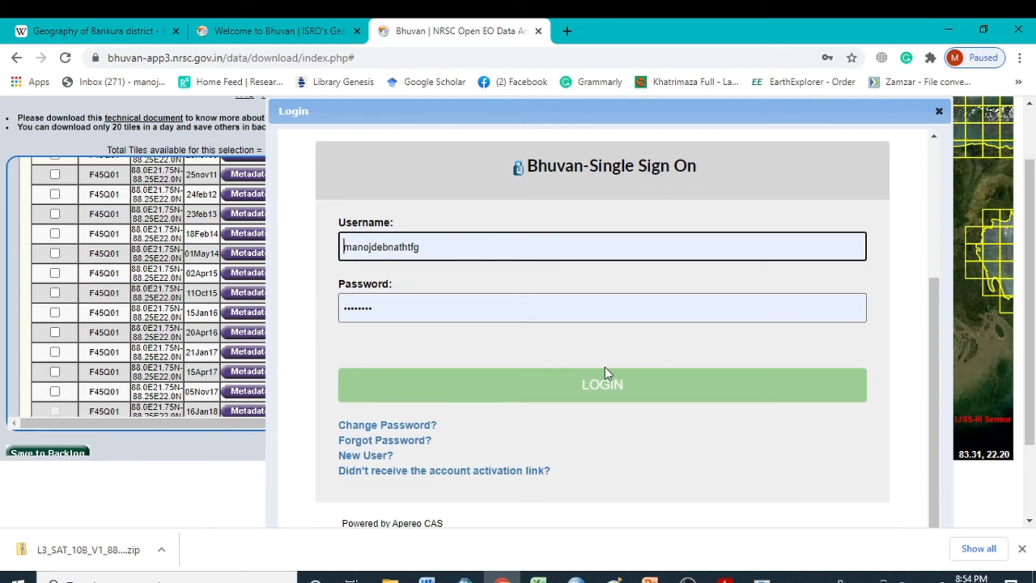
scroll(598, 389, down, 2)
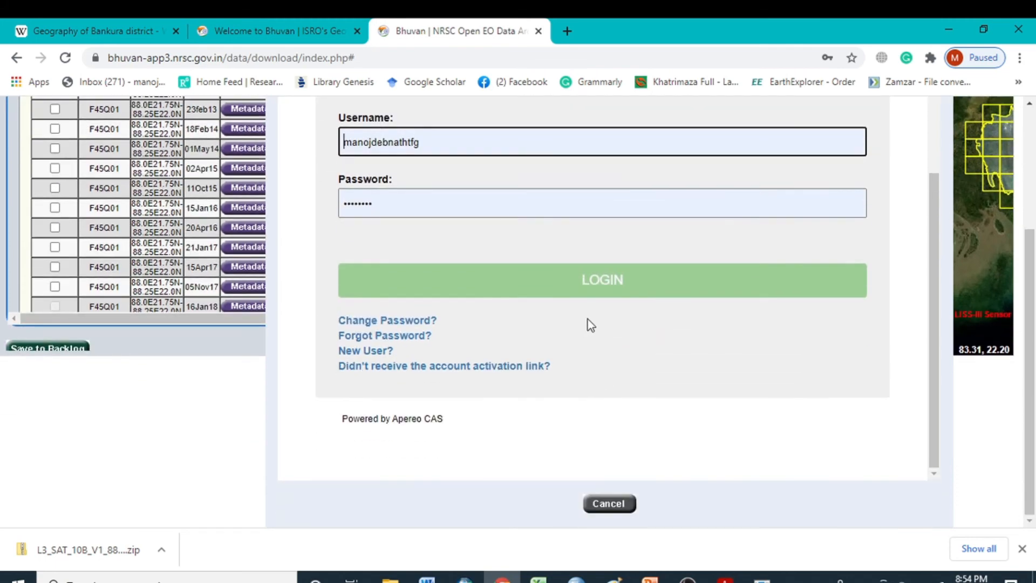
scroll(585, 282, up, 4)
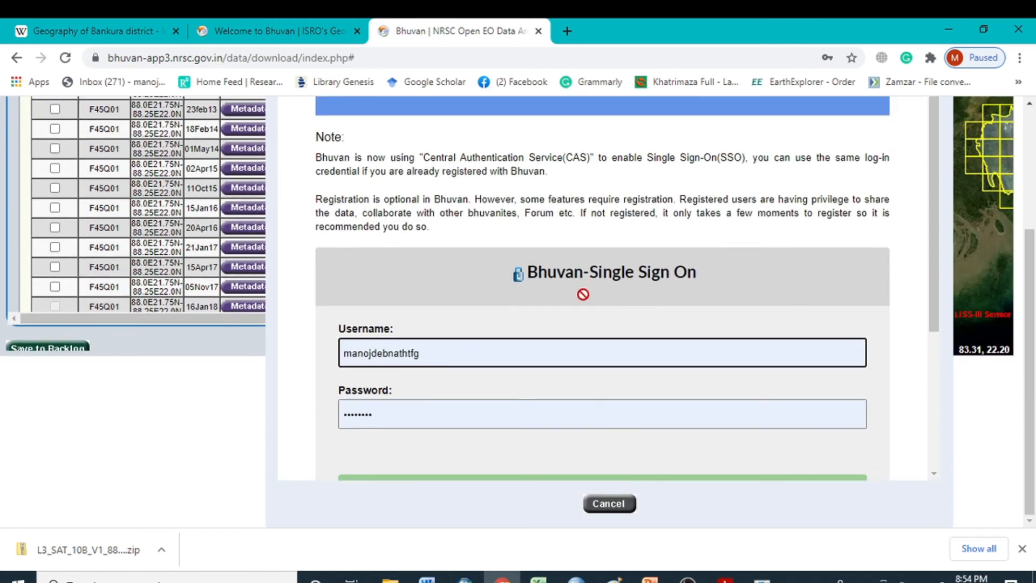
scroll(584, 295, up, 3)
key(Return)
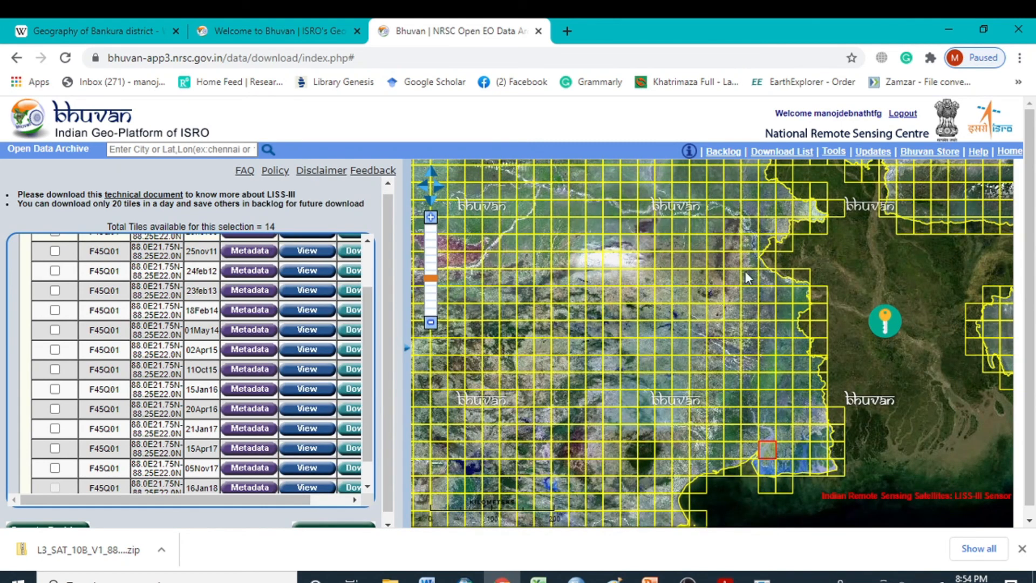
Download the F45Q01 tile with the 05Nov17 date of pass
scroll(319, 453, down, 1)
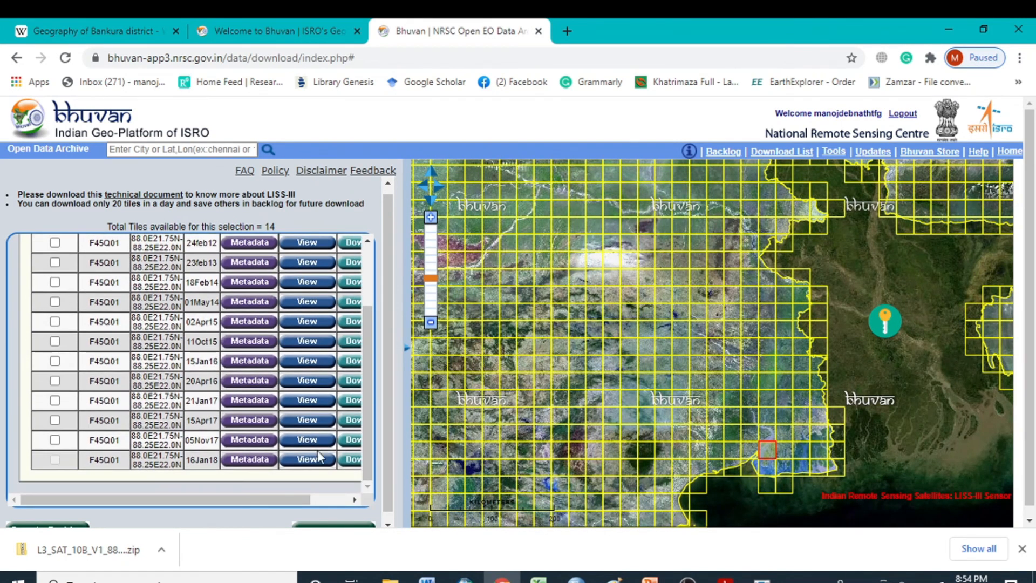
click(354, 445)
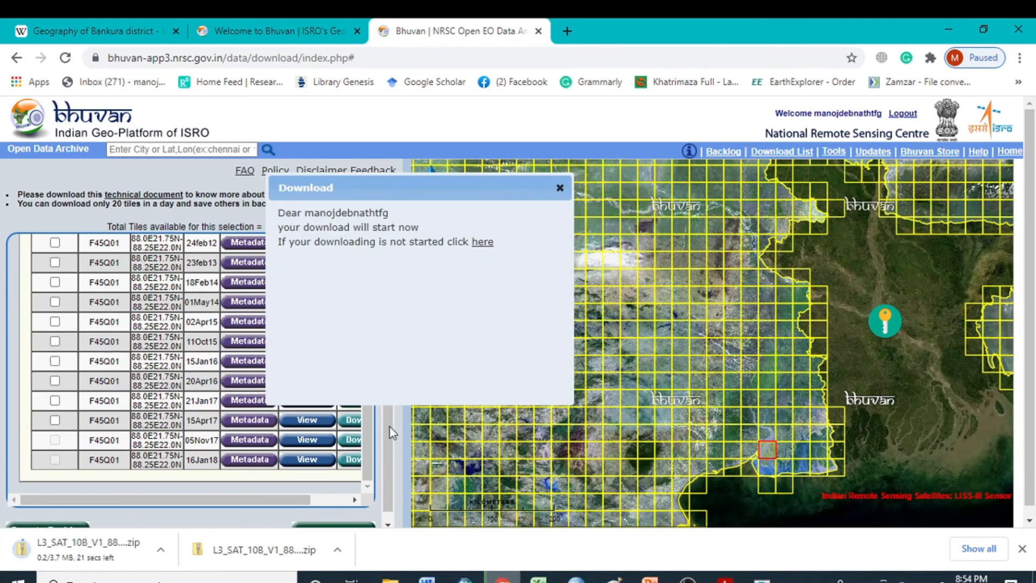